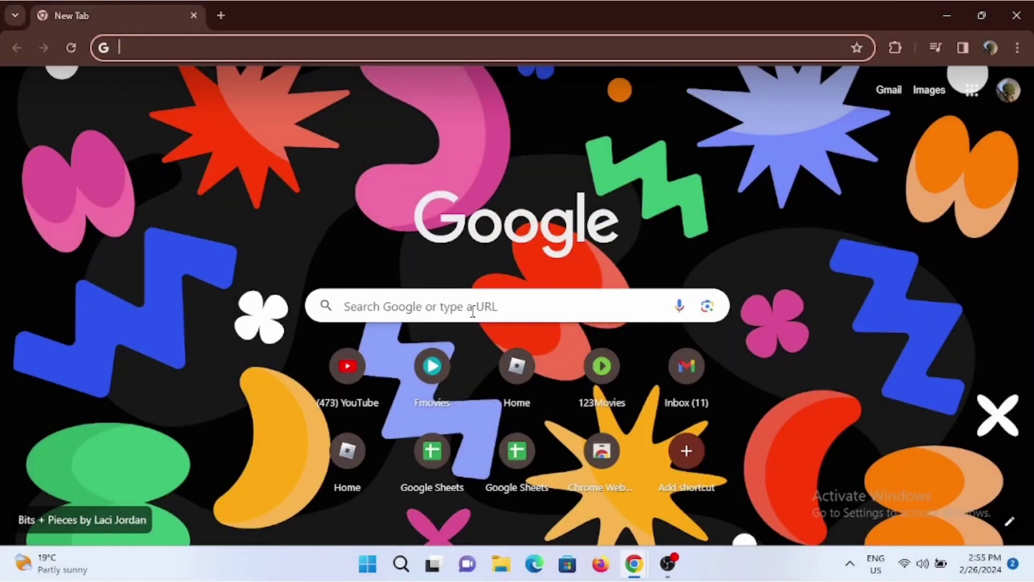
- Run a Google search for 'meta trader 4 download' from the New Tab search box
{"action": "left_click", "coordinate": [472, 307]}
{"action": "type", "text": "meta trader 4"}
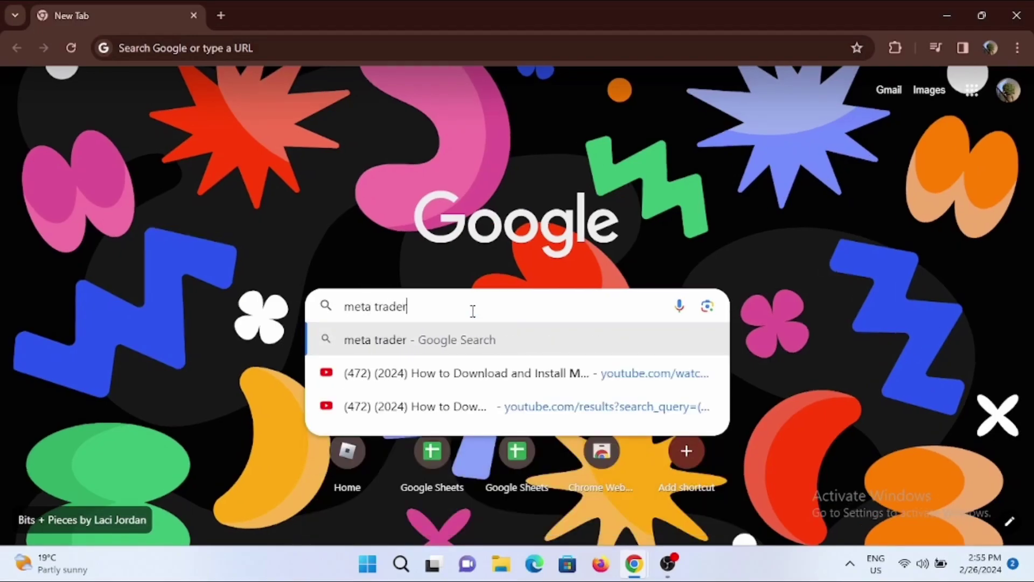
{"action": "type", "text": " download"}
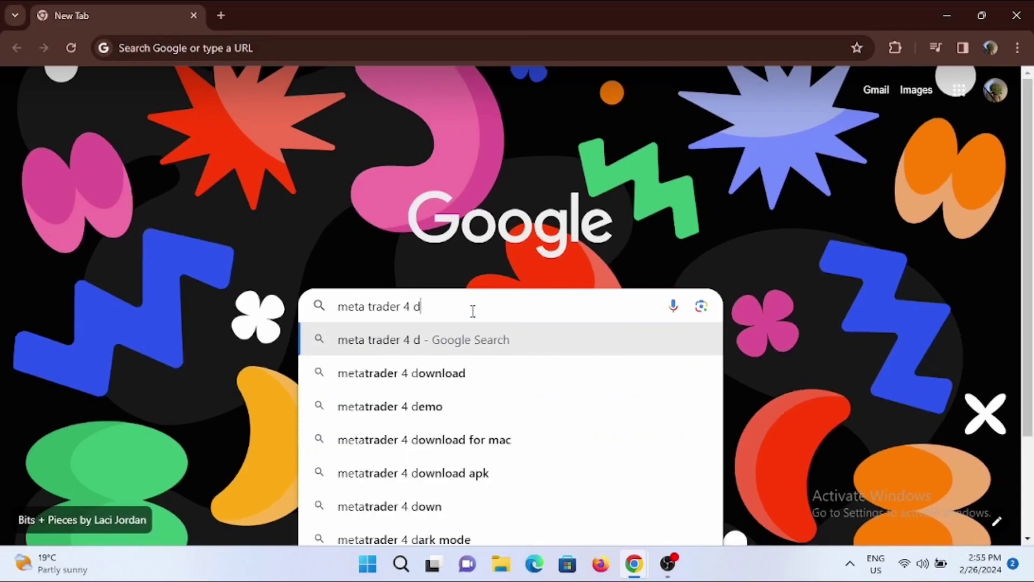
{"action": "key", "text": "Return"}
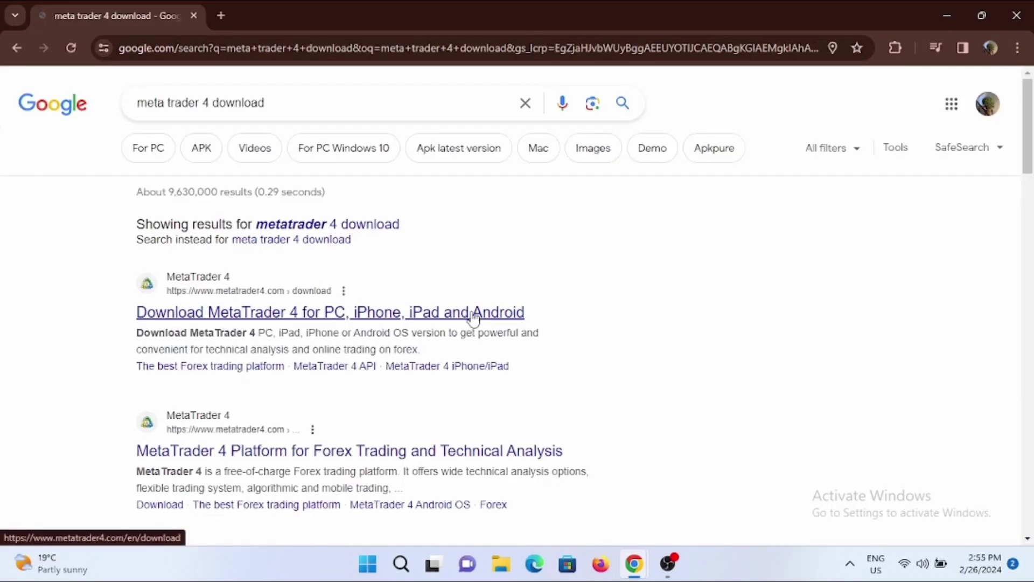
- Open the first result, 'Download MetaTrader 4 for PC, iPhone, iPad and Android'
{"action": "left_click", "coordinate": [474, 317]}
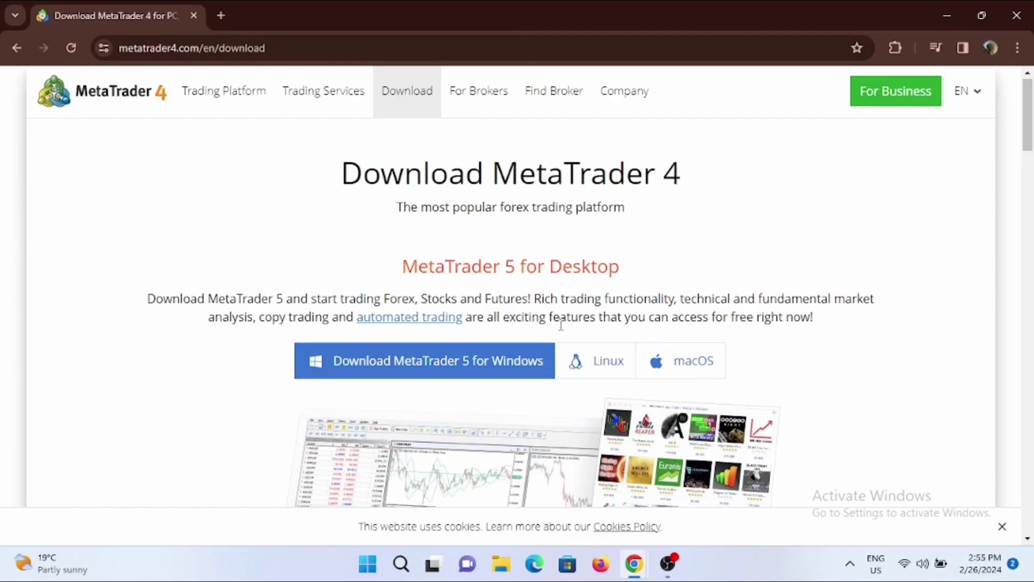
{"action": "scroll", "coordinate": [560, 324], "scroll_direction": "down", "scroll_amount": 2}
{"action": "scroll", "coordinate": [563, 329], "scroll_direction": "down", "scroll_amount": 3}
{"action": "scroll", "coordinate": [563, 330], "scroll_direction": "down", "scroll_amount": 3}
{"action": "scroll", "coordinate": [562, 329], "scroll_direction": "down", "scroll_amount": 2}
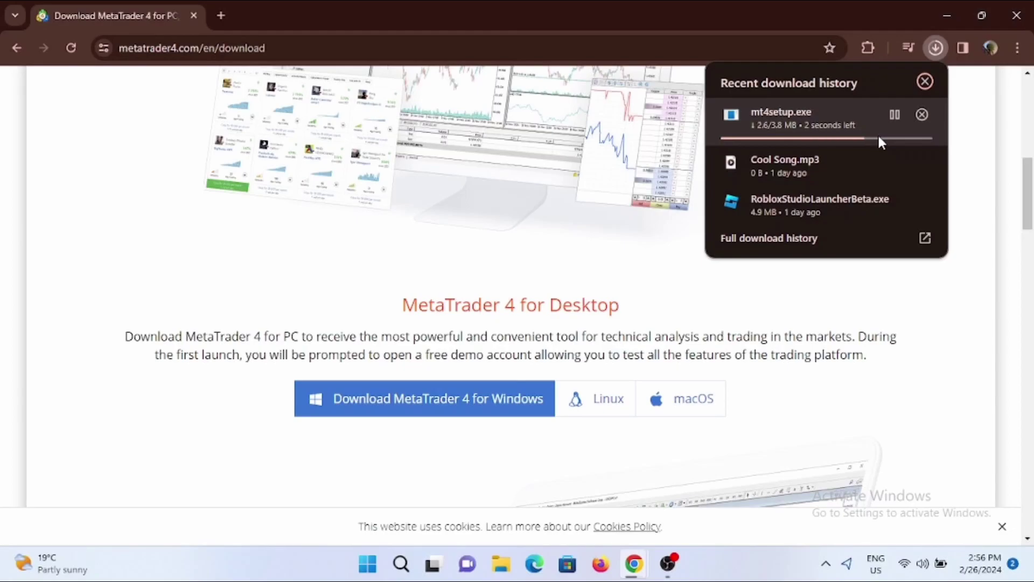
- Close the download history panel and show the downloaded mt4setup.exe (3.8 MB) in its folder
{"action": "left_click", "coordinate": [894, 317]}
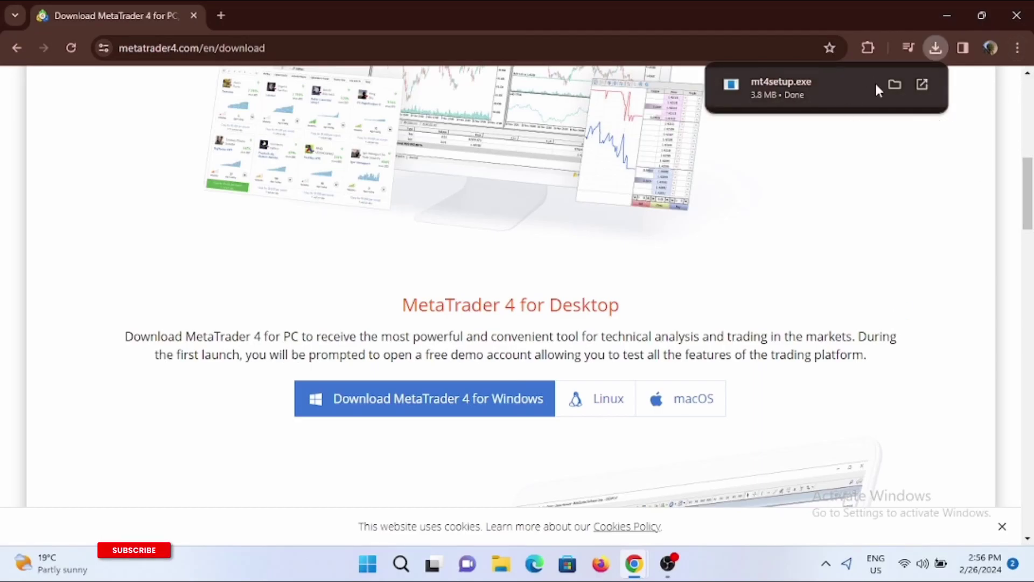
{"action": "left_click", "coordinate": [895, 84]}
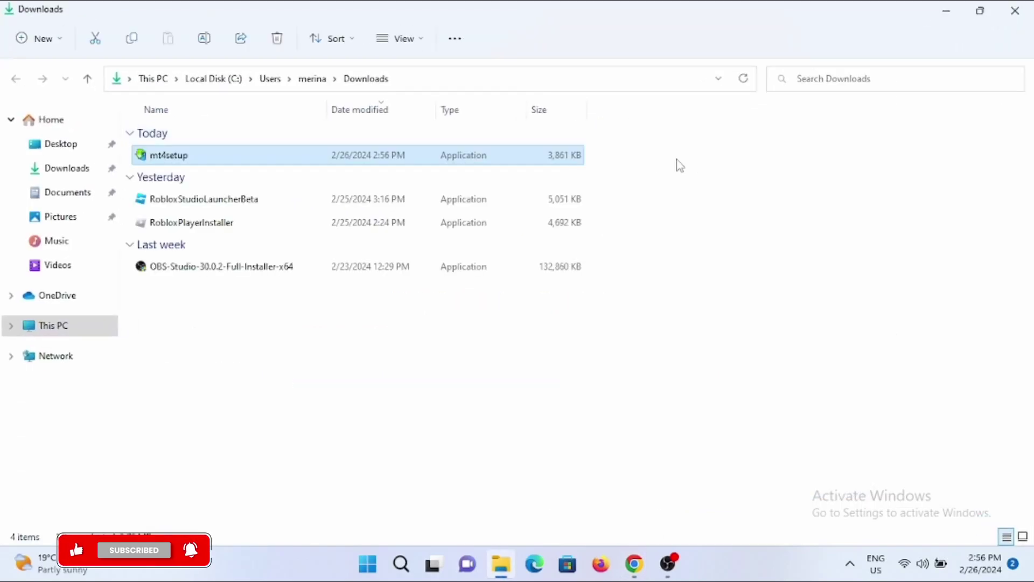
- Run mt4setup from the Downloads folder to open its license page
{"action": "double_click", "coordinate": [577, 155]}
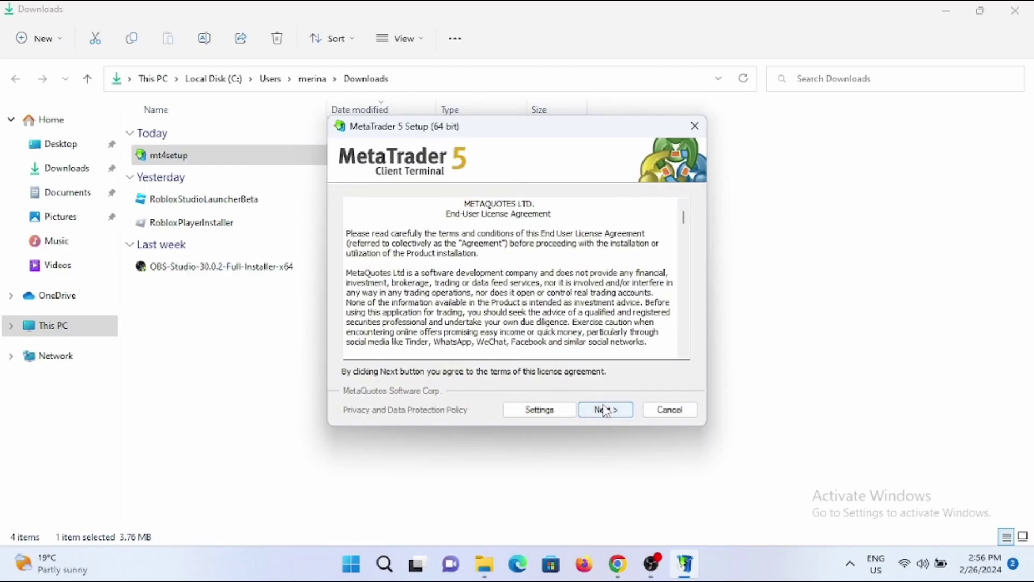
- Accept the MetaQuotes license to start installing, then try to cancel the running installation
{"action": "left_click", "coordinate": [607, 409]}
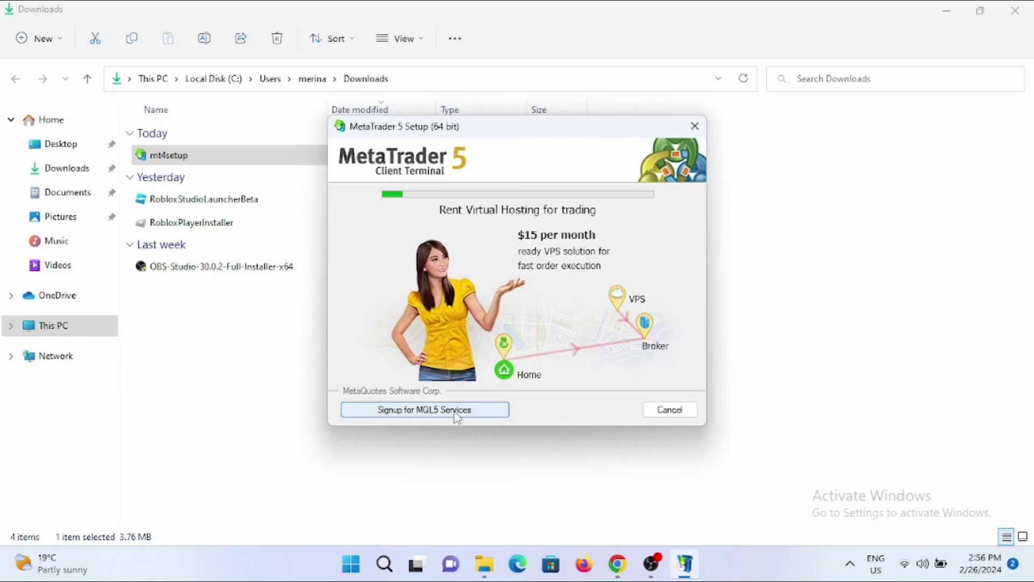
{"action": "left_click", "coordinate": [695, 127]}
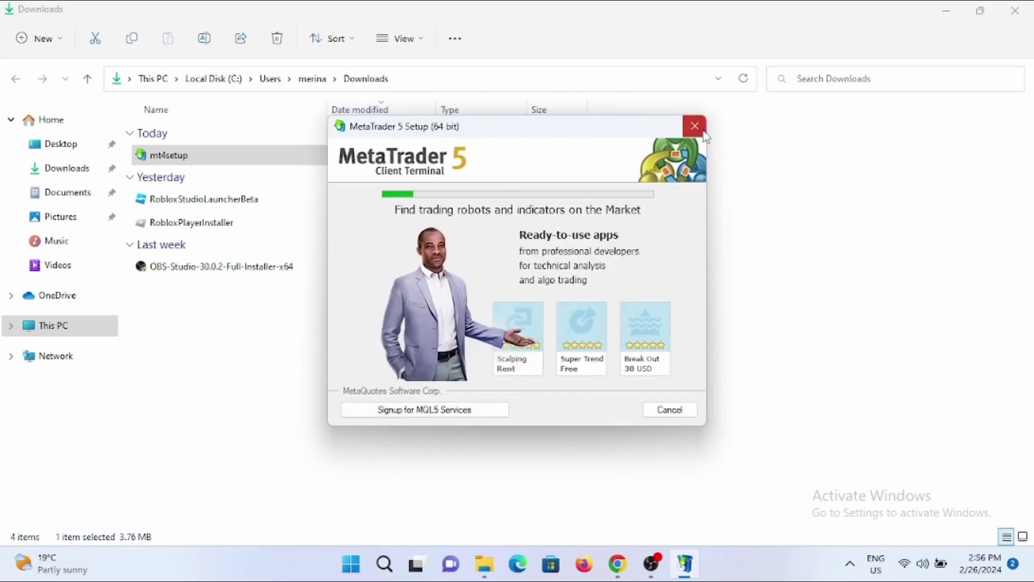
{"action": "left_click", "coordinate": [535, 334]}
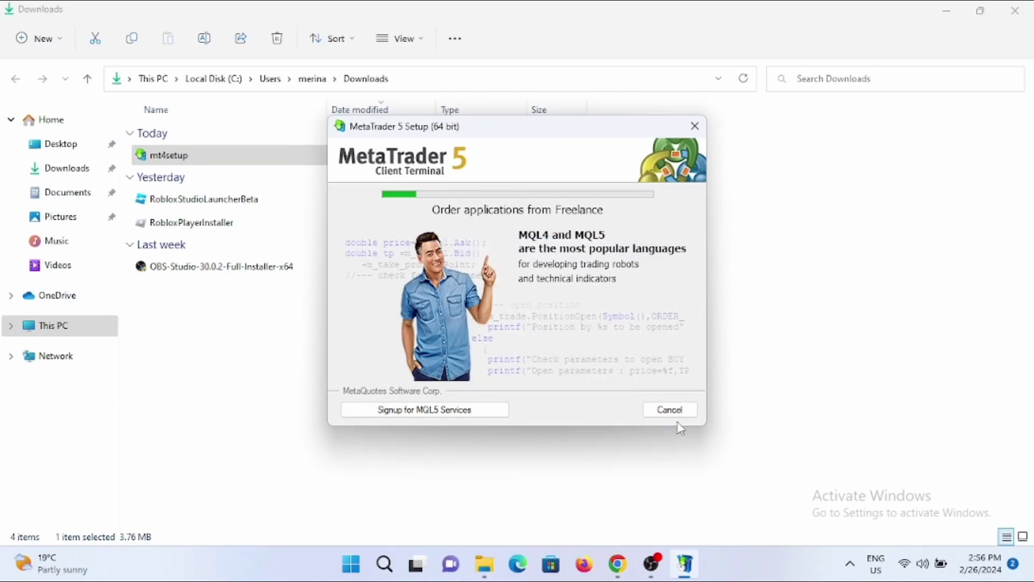
{"action": "left_click", "coordinate": [670, 410]}
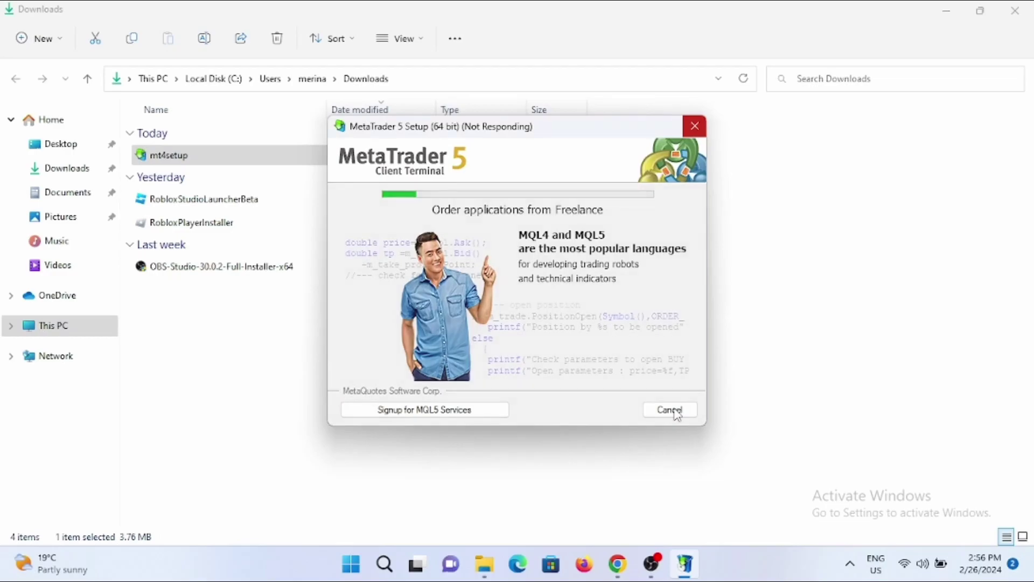